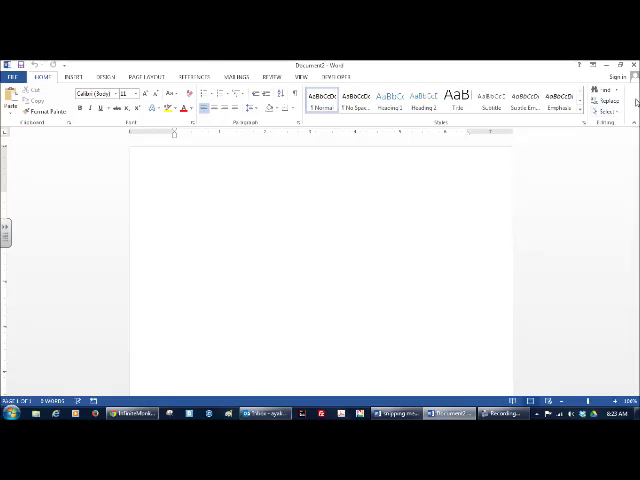
# Collapse the ribbon from its right-click menu so only tab names show.
pyautogui.rightClick(635, 101)
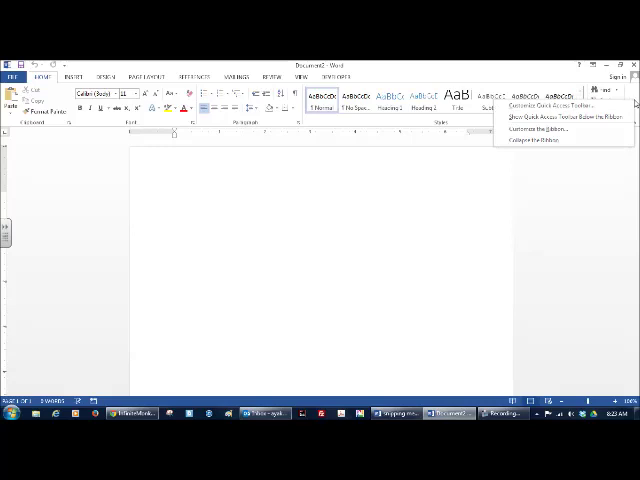
pyautogui.click(575, 141)
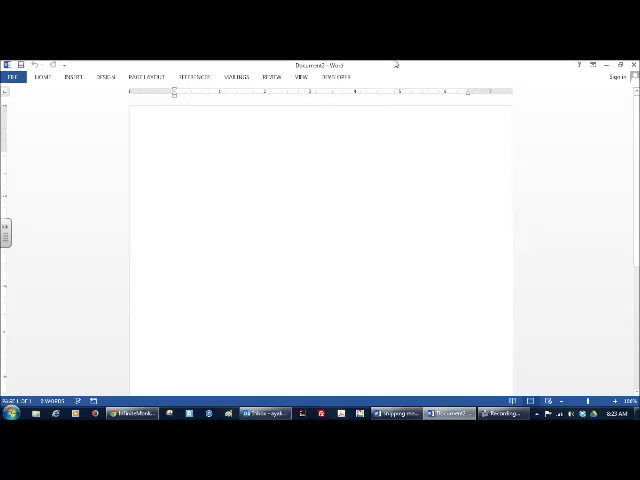
pyautogui.click(42, 77)
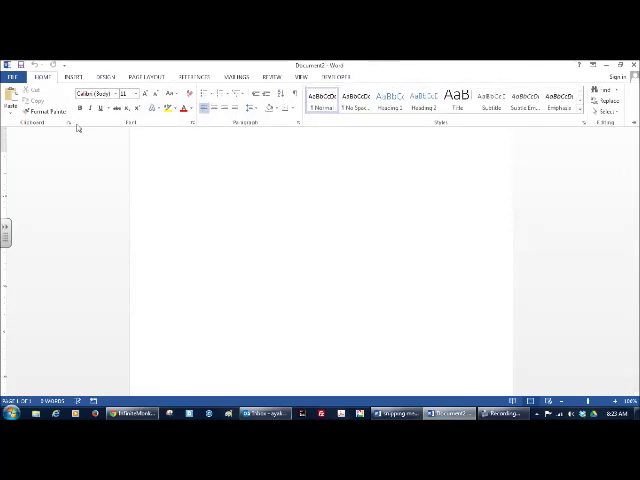
pyautogui.click(250, 235)
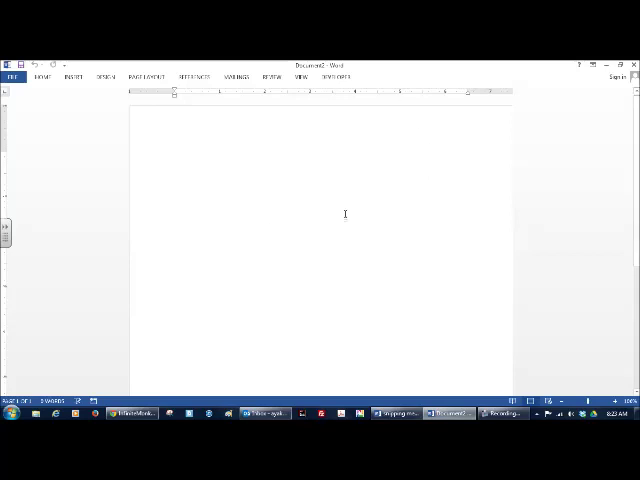
# Uncheck Collapse the Ribbon on the HOME tab's right-click menu to keep it open.
pyautogui.rightClick(45, 77)
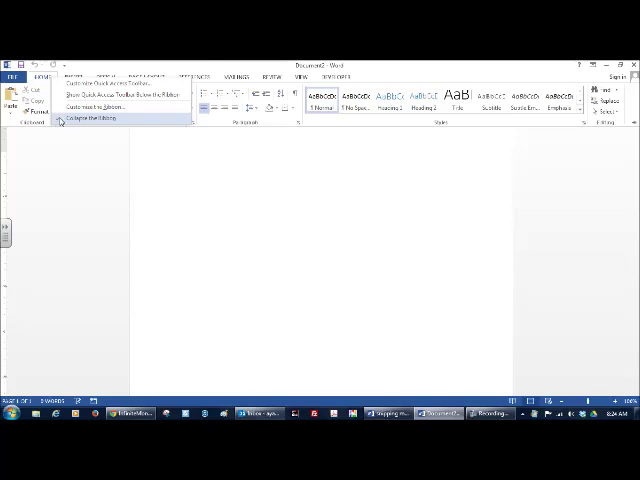
pyautogui.click(60, 119)
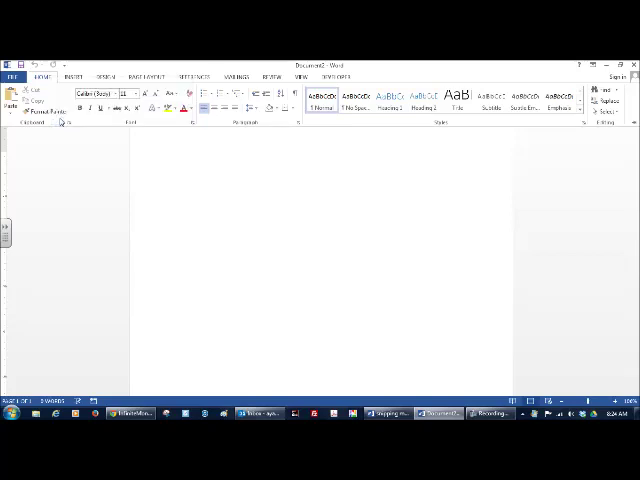